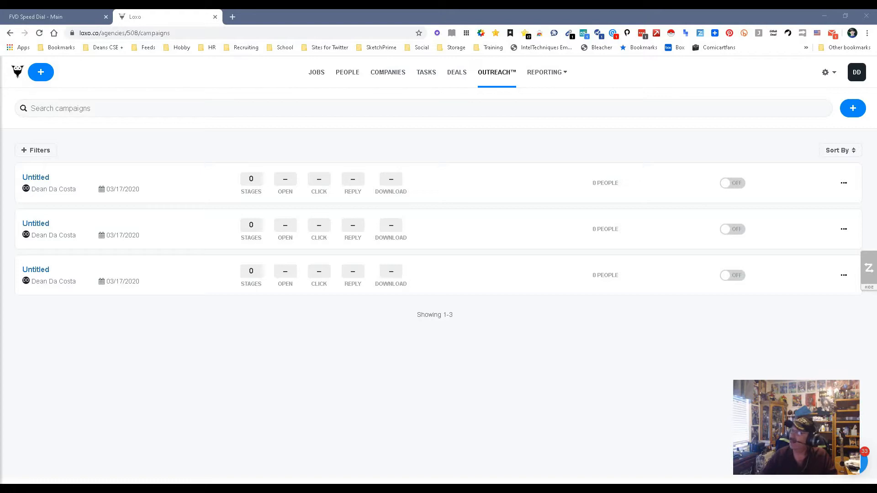
Create a new outreach campaign from scratch and start adding its first stage
click(347, 72)
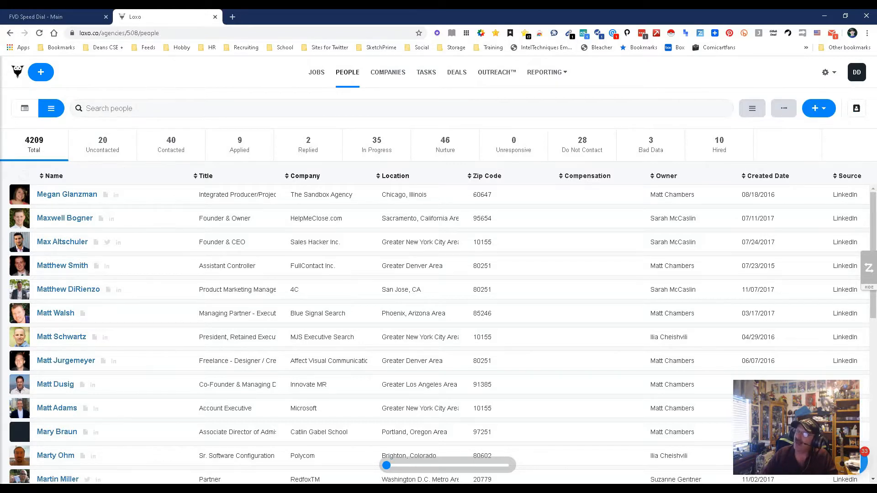
click(497, 72)
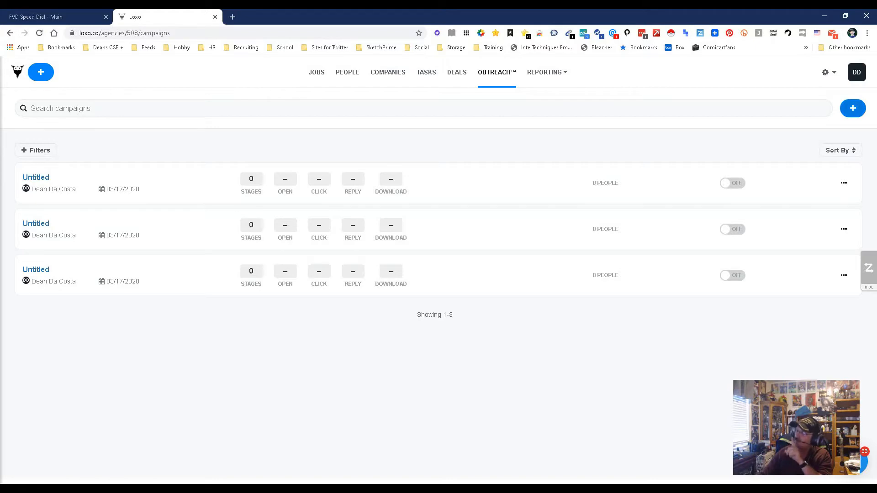
click(853, 108)
click(438, 307)
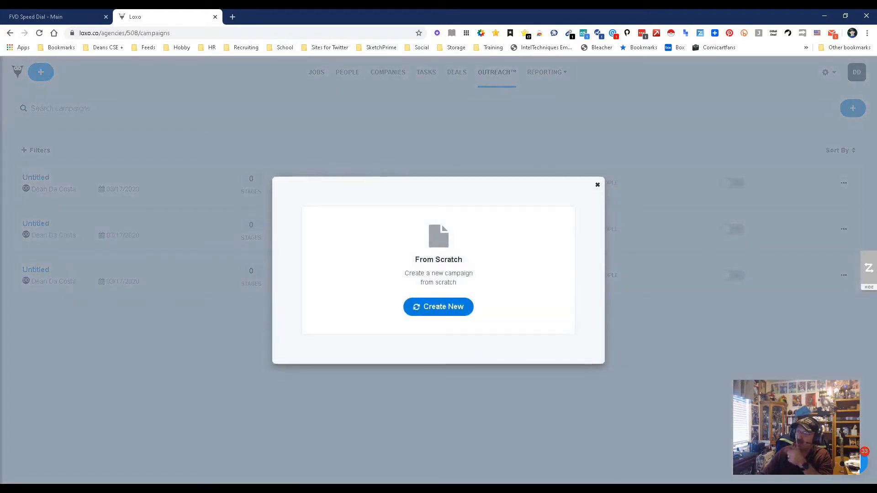
click(439, 350)
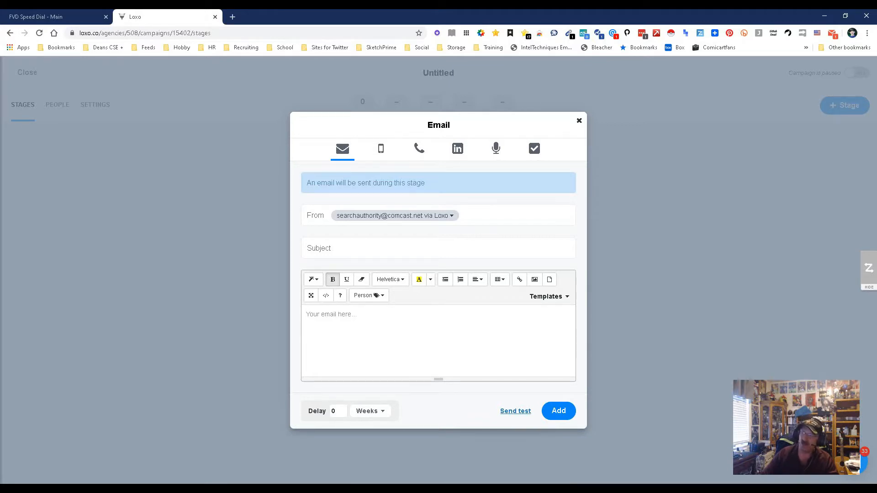
Draft the email stage with the subject "Test" and the body "To" followed by the person's First Name template tag
text(Test)
key(Tab)
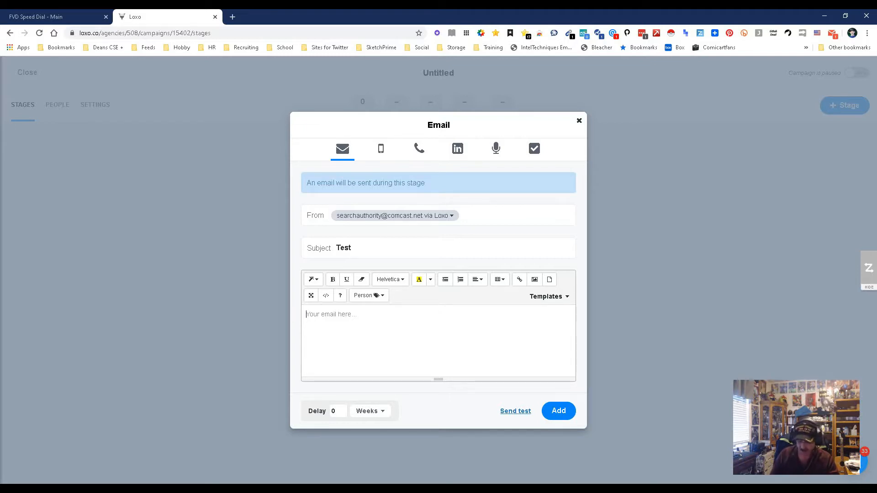
text(To)
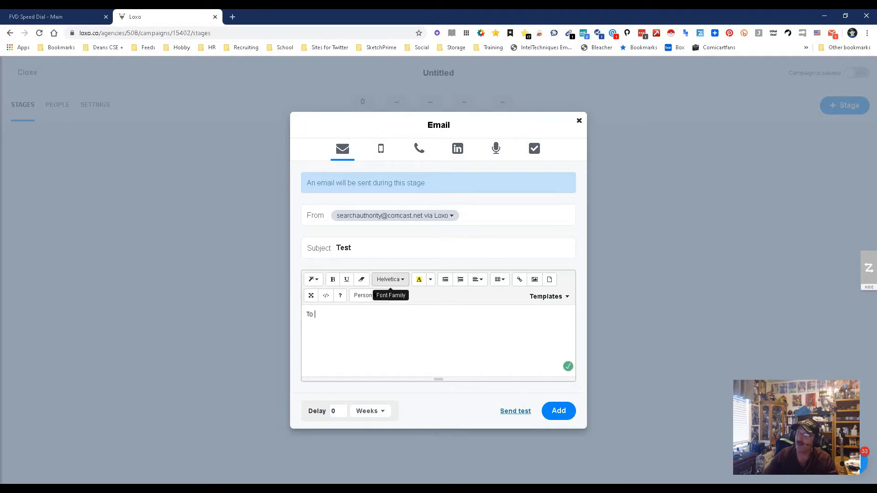
click(369, 296)
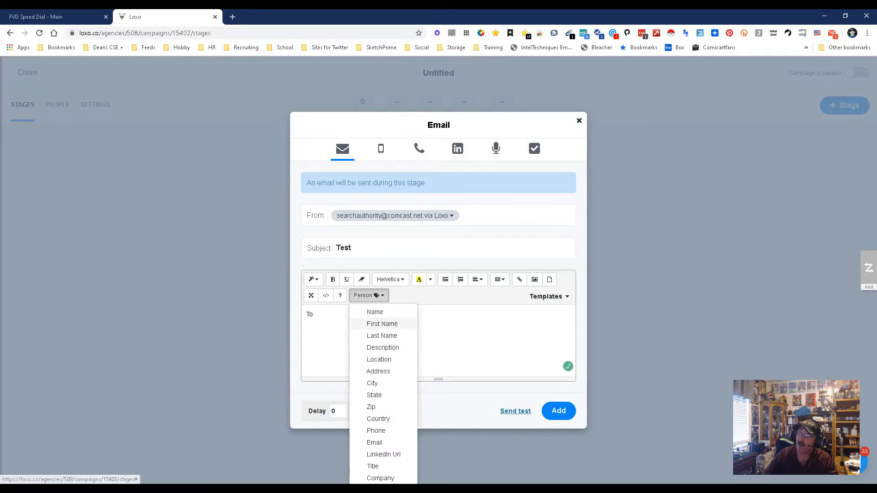
click(382, 323)
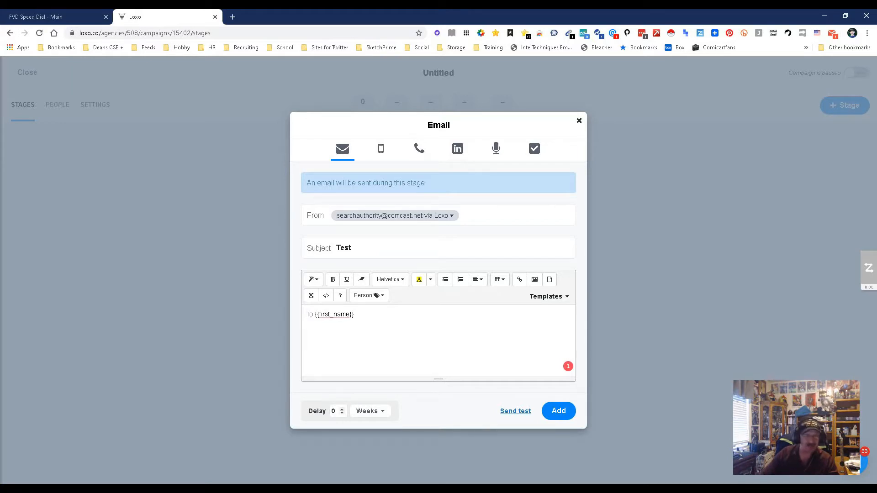
Examine the delay setting of the email stage and its available time units
click(341, 412)
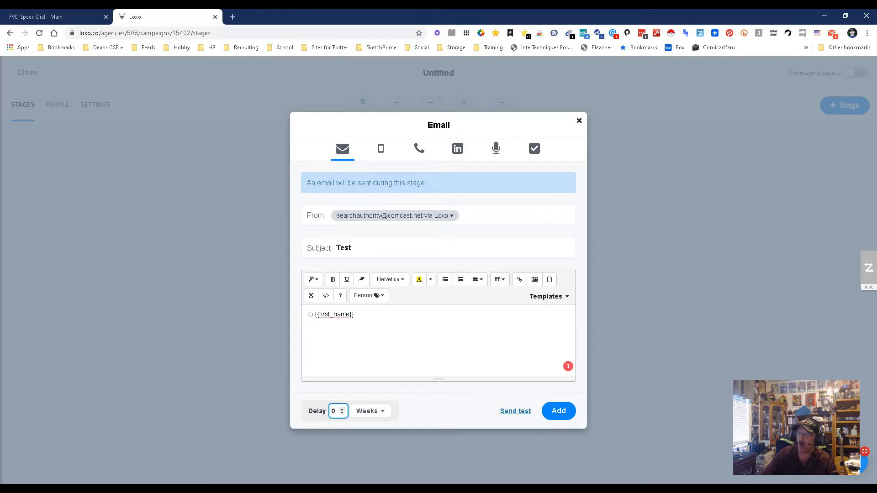
click(370, 411)
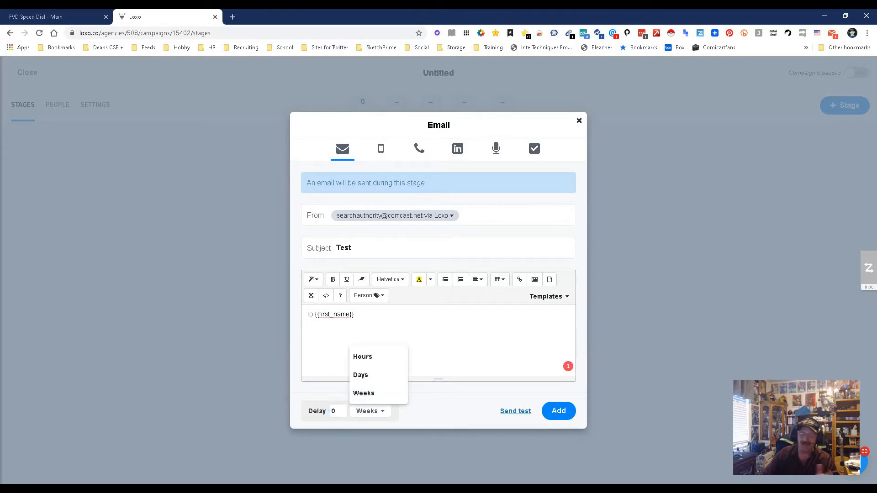
click(370, 411)
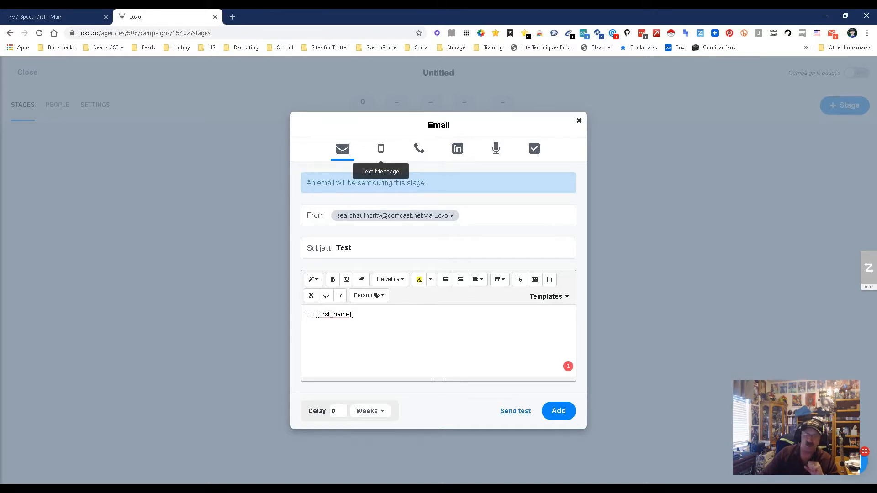
Set the delay unit of a text message stage to Days, and look over the Phone Call and Voicemail Drop stage types
click(381, 149)
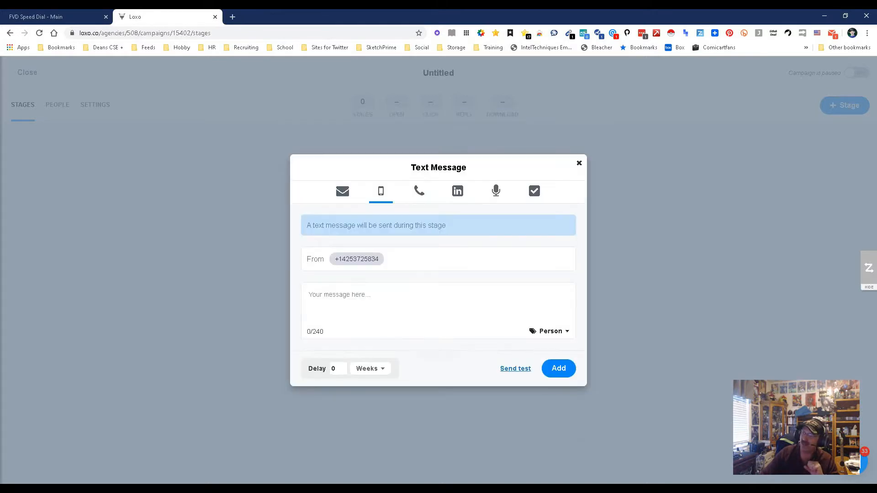
click(370, 369)
click(364, 333)
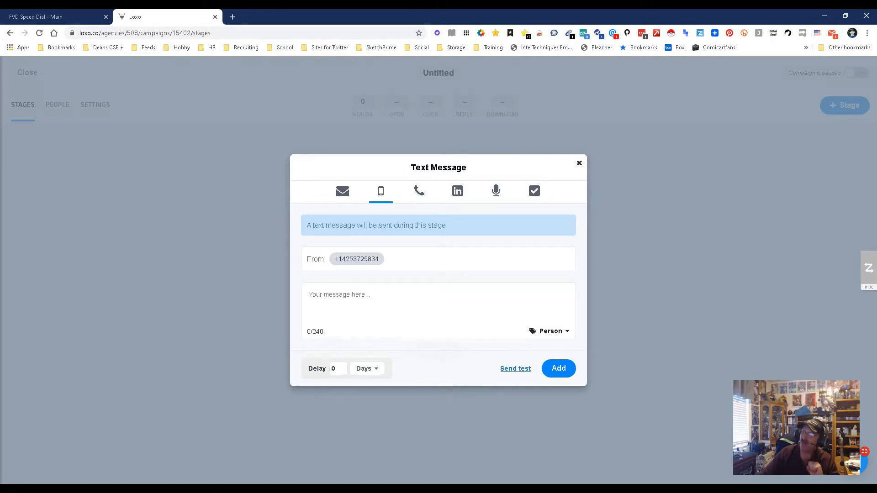
click(419, 191)
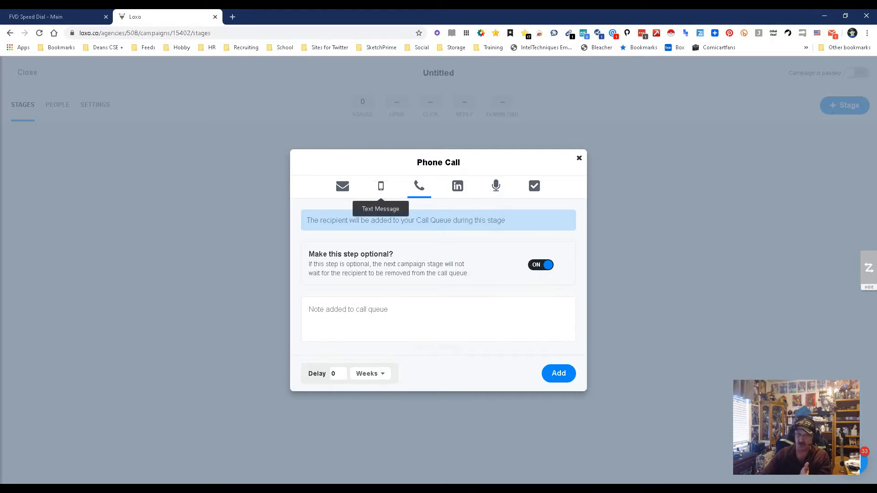
click(497, 186)
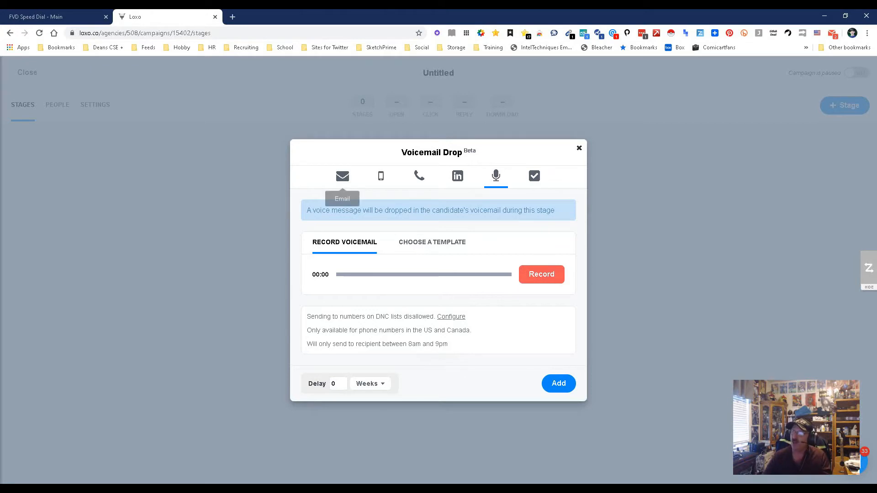
Draft an email stage with the subject "test" and only the First Name template tag in the body
click(343, 175)
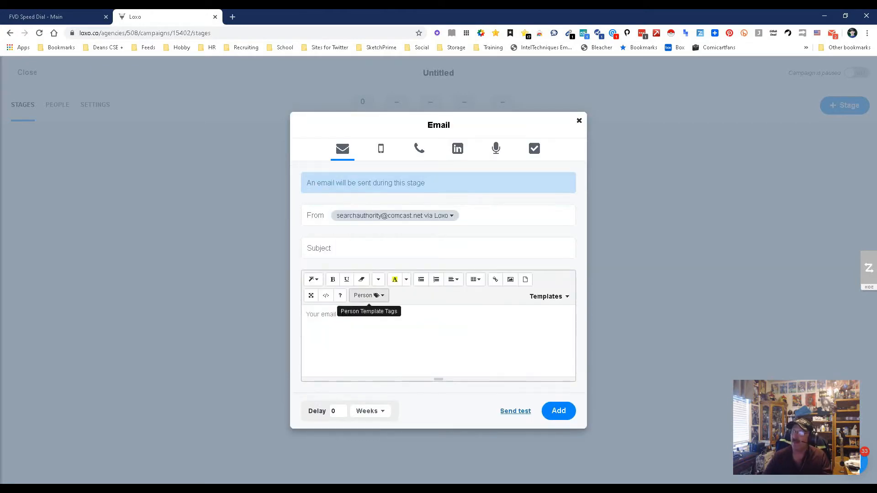
click(368, 248)
text(test)
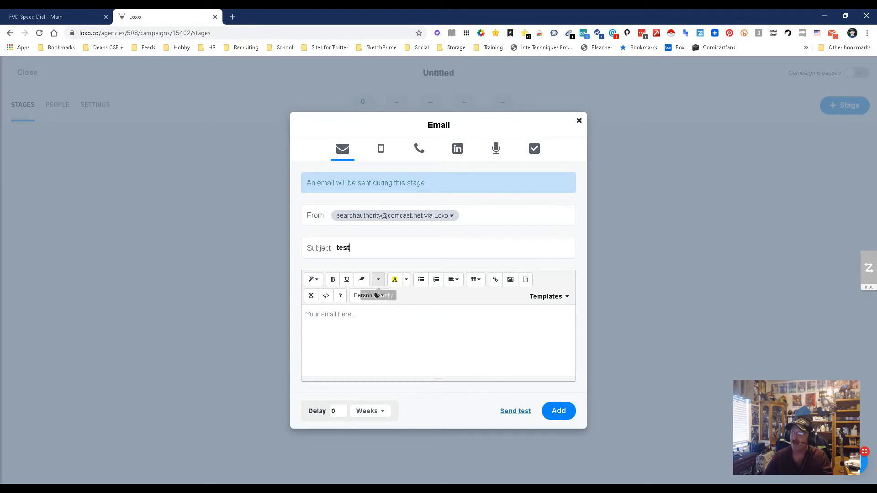
click(369, 296)
click(383, 324)
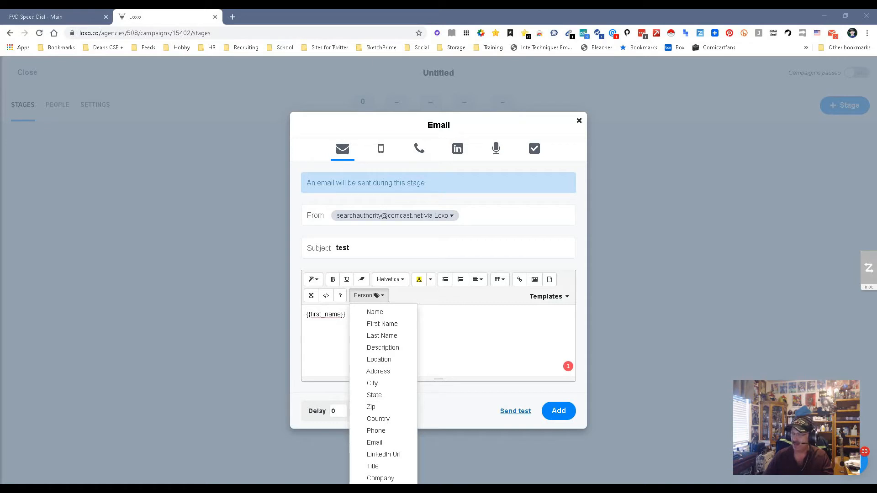
View the received "Test" message enlarged in Outlook, and close it to return to the email stage in Loxo
drag(7, 76, 505, 117)
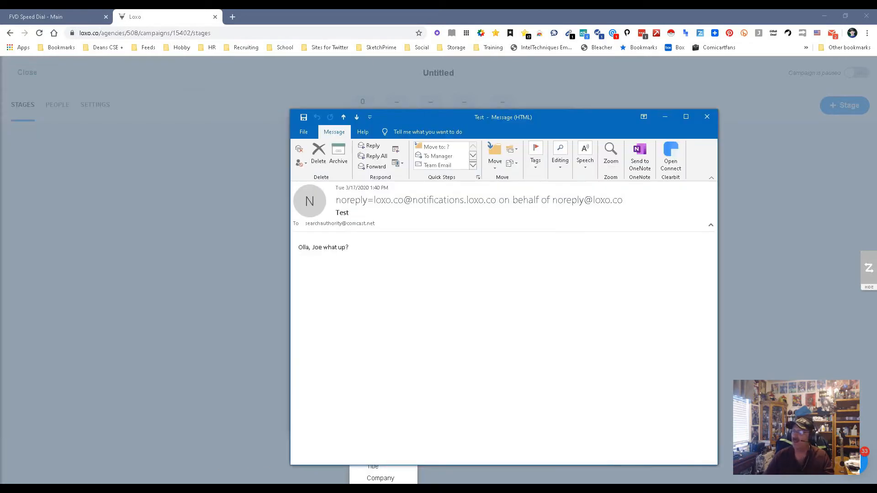
click(686, 117)
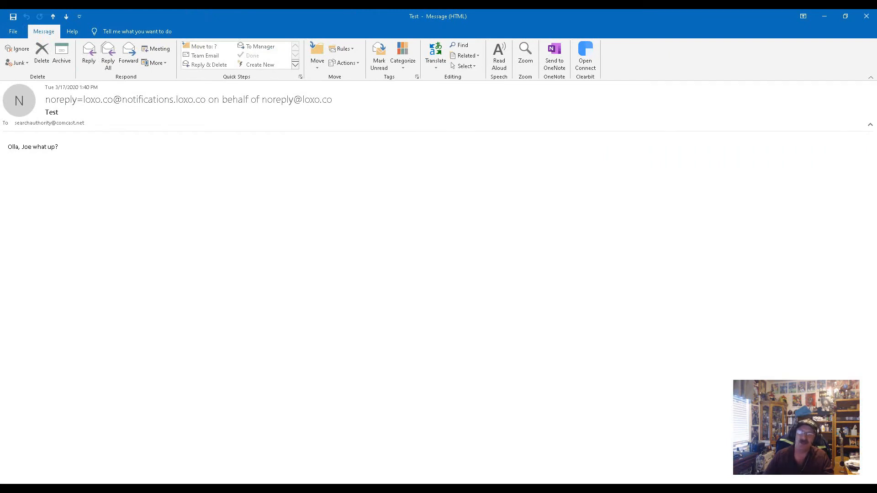
click(866, 16)
click(349, 315)
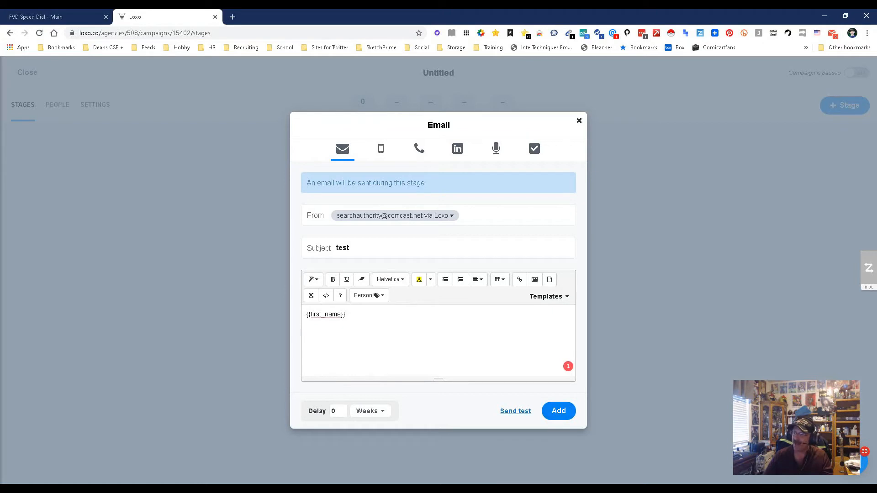
Add an optional LinkedIn stage to the campaign that sends a connection request, with the task stage Not Started
click(381, 149)
click(419, 191)
click(458, 186)
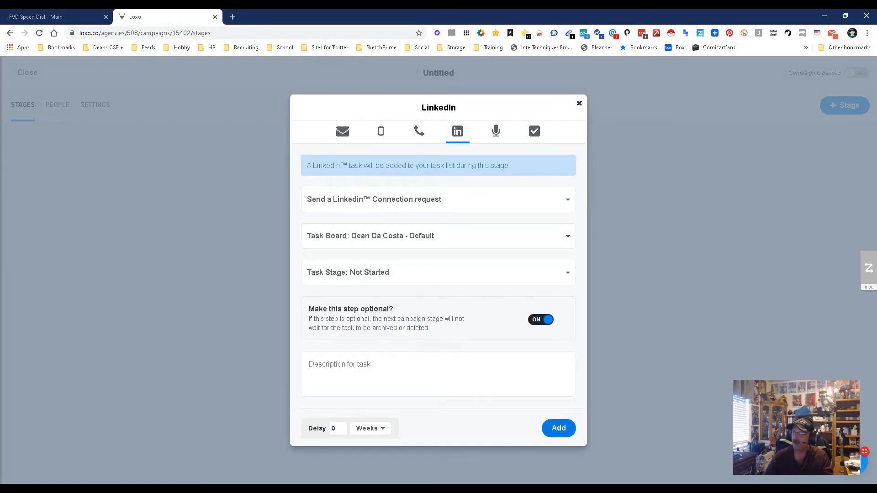
click(544, 429)
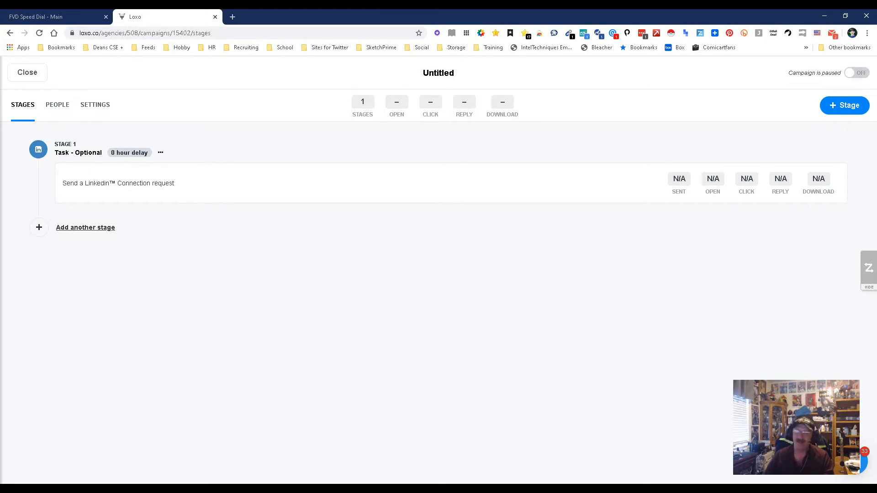
click(85, 228)
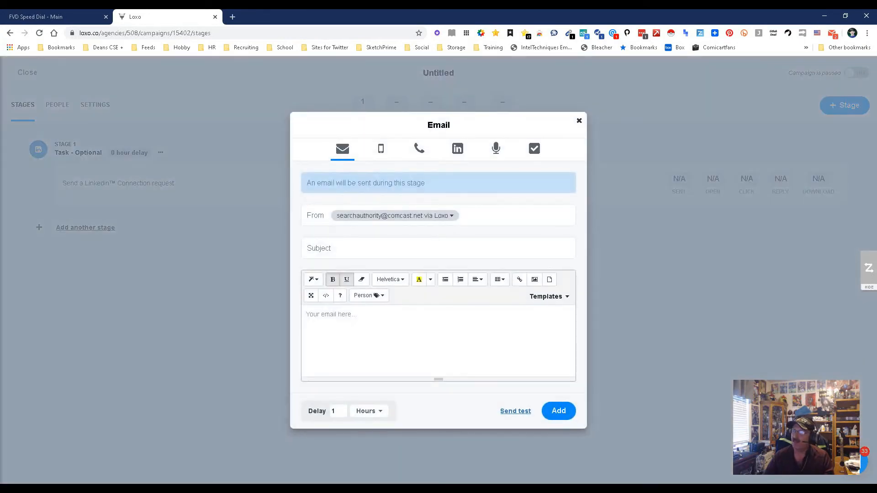
click(381, 149)
key(Escape)
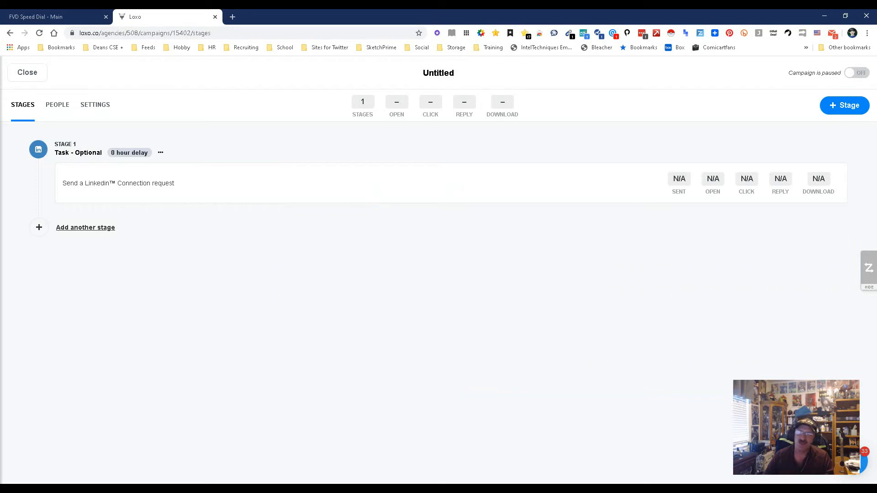
Check the campaign's people and stages, and close the campaign to return to the campaign list
click(57, 105)
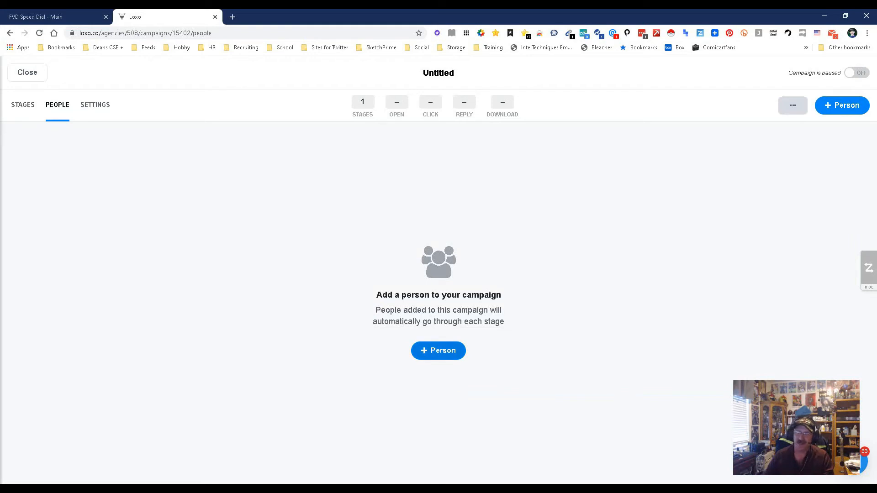
click(23, 106)
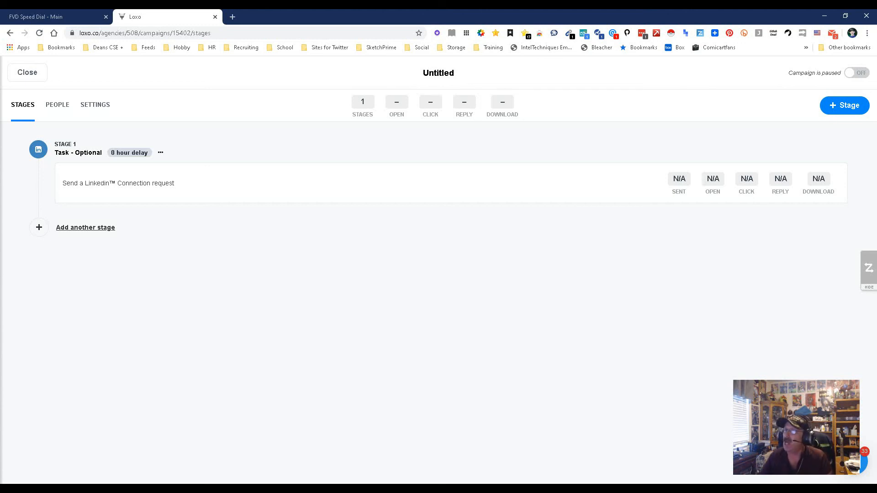
click(27, 73)
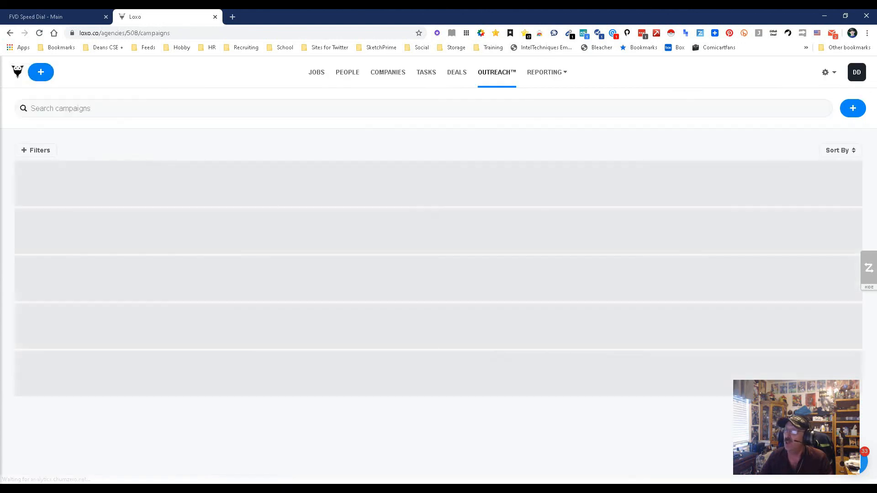